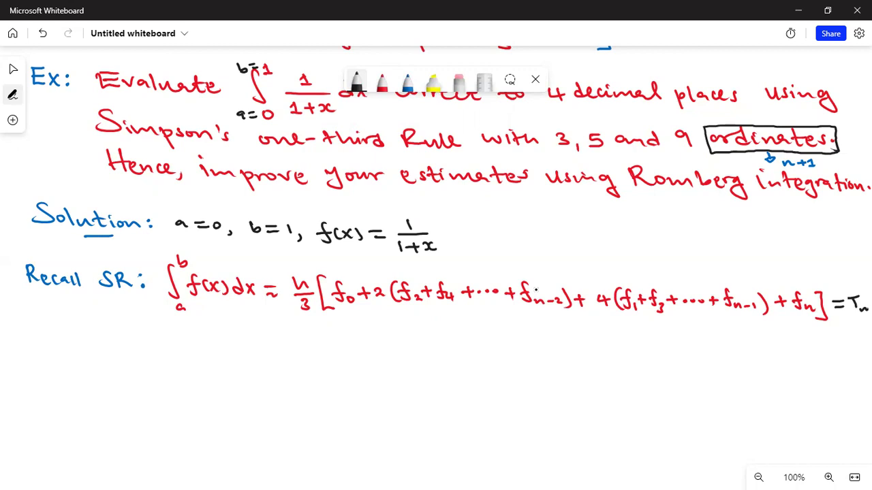
- Write the heading 'Using 3 ordinates:' in red below the formula
{"action": "left_click", "coordinate": [382, 82]}
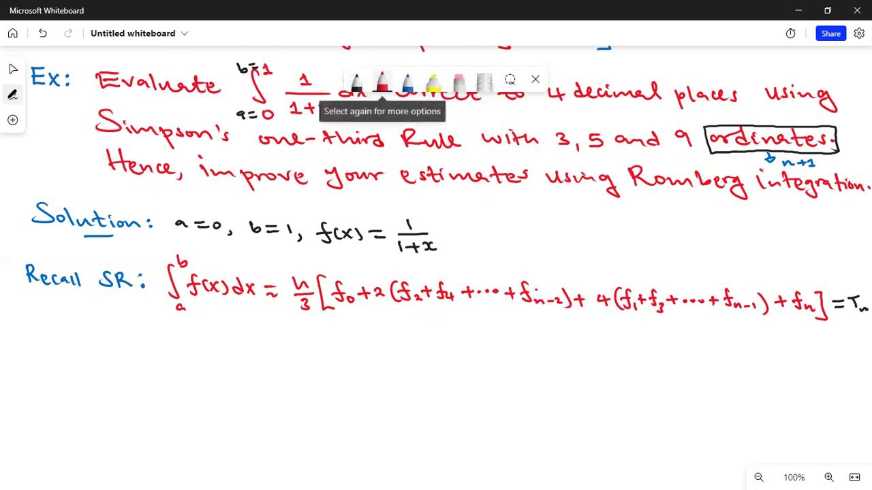
{"action": "mouse_move", "coordinate": [38, 328]}
{"action": "left_mouse_down"}
{"action": "mouse_move", "coordinate": [101, 336]}
{"action": "mouse_move", "coordinate": [106, 354]}
{"action": "mouse_move", "coordinate": [124, 337]}
{"action": "mouse_move", "coordinate": [134, 342]}
{"action": "mouse_move", "coordinate": [127, 347]}
{"action": "mouse_move", "coordinate": [149, 343]}
{"action": "left_mouse_up"}
{"action": "left_click", "coordinate": [71, 331]}
{"action": "mouse_move", "coordinate": [157, 342]}
{"action": "left_mouse_down"}
{"action": "mouse_move", "coordinate": [177, 336]}
{"action": "mouse_move", "coordinate": [188, 353]}
{"action": "mouse_move", "coordinate": [203, 353]}
{"action": "left_mouse_up"}
{"action": "left_click", "coordinate": [187, 340]}
{"action": "mouse_move", "coordinate": [211, 346]}
{"action": "left_mouse_down"}
{"action": "mouse_move", "coordinate": [204, 353]}
{"action": "mouse_move", "coordinate": [219, 353]}
{"action": "left_mouse_up"}
{"action": "mouse_move", "coordinate": [222, 337]}
{"action": "left_mouse_down"}
{"action": "mouse_move", "coordinate": [228, 355]}
{"action": "mouse_move", "coordinate": [226, 344]}
{"action": "left_mouse_up"}
{"action": "left_click_drag", "start_coordinate": [231, 349], "coordinate": [236, 354]}
{"action": "left_click", "coordinate": [253, 353]}
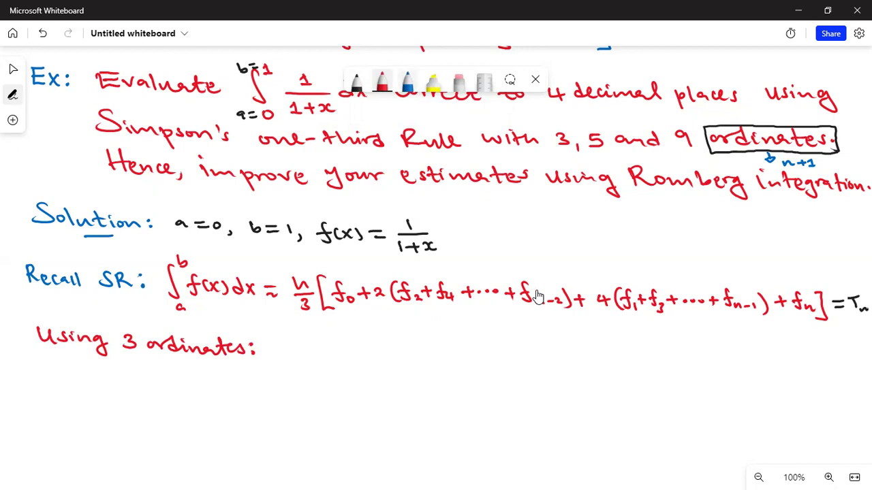
- Write n = 3-1 = 2 in blue after the heading
{"action": "left_click", "coordinate": [408, 81]}
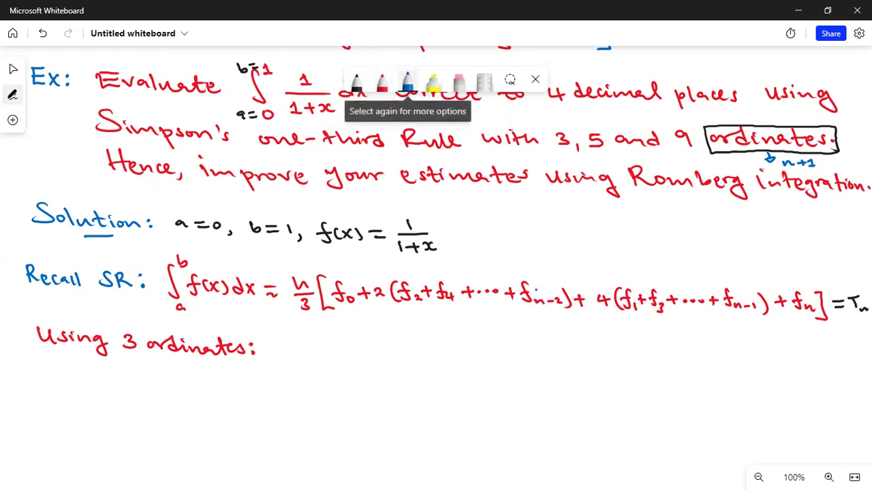
{"action": "mouse_move", "coordinate": [268, 352]}
{"action": "left_mouse_down"}
{"action": "mouse_move", "coordinate": [300, 344]}
{"action": "mouse_move", "coordinate": [319, 347]}
{"action": "mouse_move", "coordinate": [312, 353]}
{"action": "mouse_move", "coordinate": [349, 351]}
{"action": "left_mouse_up"}
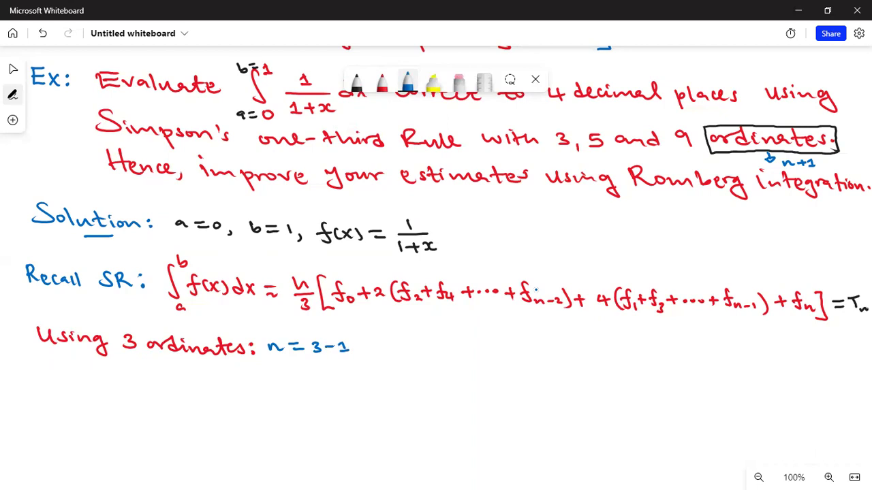
{"action": "mouse_move", "coordinate": [340, 343]}
{"action": "left_mouse_down"}
{"action": "mouse_move", "coordinate": [414, 353]}
{"action": "mouse_move", "coordinate": [434, 342]}
{"action": "mouse_move", "coordinate": [468, 345]}
{"action": "mouse_move", "coordinate": [467, 354]}
{"action": "mouse_move", "coordinate": [481, 342]}
{"action": "mouse_move", "coordinate": [516, 343]}
{"action": "mouse_move", "coordinate": [481, 352]}
{"action": "mouse_move", "coordinate": [518, 353]}
{"action": "mouse_move", "coordinate": [505, 361]}
{"action": "mouse_move", "coordinate": [534, 346]}
{"action": "mouse_move", "coordinate": [532, 355]}
{"action": "mouse_move", "coordinate": [542, 356]}
{"action": "mouse_move", "coordinate": [585, 343]}
{"action": "mouse_move", "coordinate": [573, 351]}
{"action": "mouse_move", "coordinate": [588, 354]}
{"action": "mouse_move", "coordinate": [579, 362]}
{"action": "mouse_move", "coordinate": [608, 347]}
{"action": "mouse_move", "coordinate": [647, 356]}
{"action": "left_mouse_up"}
{"action": "left_click", "coordinate": [356, 82]}
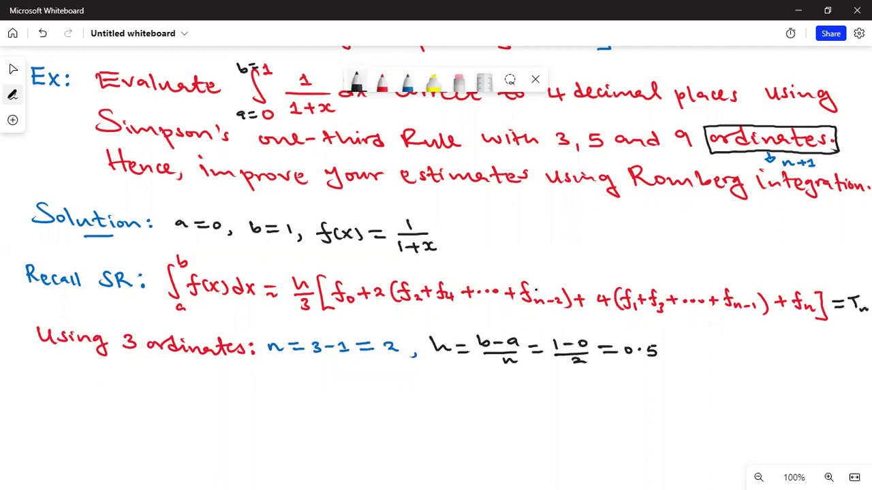
- Draw a red table frame with x and f(x) row labels and x = 0, and box f(x) = 1/(1+x)
{"action": "left_click", "coordinate": [381, 83]}
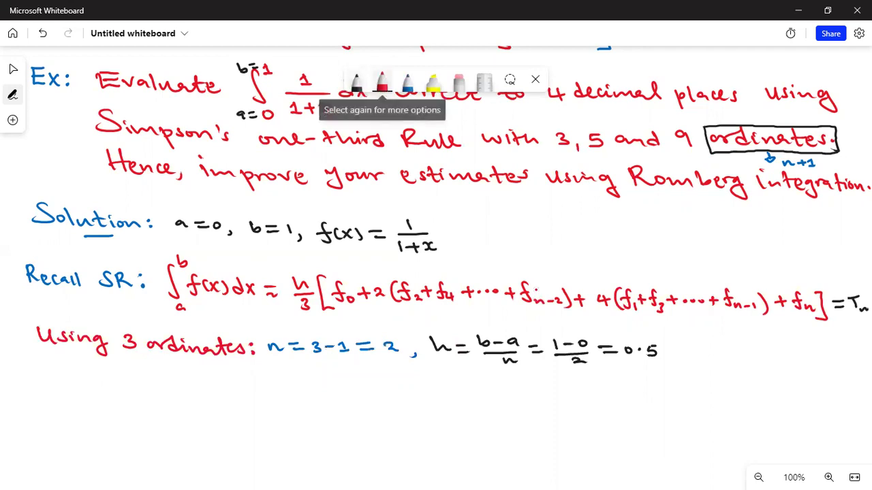
{"action": "mouse_move", "coordinate": [41, 372]}
{"action": "left_mouse_down"}
{"action": "mouse_move", "coordinate": [49, 382]}
{"action": "mouse_move", "coordinate": [34, 419]}
{"action": "mouse_move", "coordinate": [45, 419]}
{"action": "left_mouse_up"}
{"action": "left_click_drag", "start_coordinate": [49, 410], "coordinate": [66, 418]}
{"action": "left_click_drag", "start_coordinate": [30, 394], "coordinate": [272, 395]}
{"action": "left_click_drag", "start_coordinate": [70, 373], "coordinate": [79, 423]}
{"action": "mouse_move", "coordinate": [93, 377]}
{"action": "left_mouse_down"}
{"action": "mouse_move", "coordinate": [88, 387]}
{"action": "mouse_move", "coordinate": [94, 377]}
{"action": "left_mouse_up"}
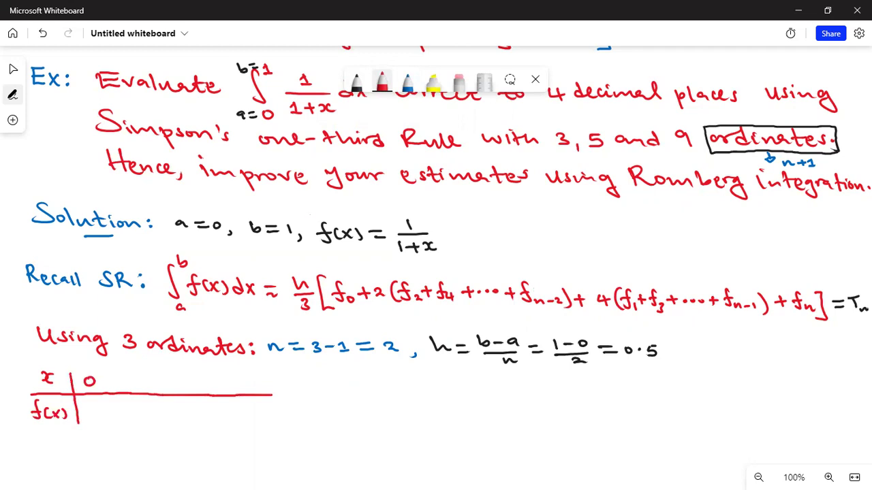
{"action": "mouse_move", "coordinate": [310, 215]}
{"action": "left_mouse_down"}
{"action": "mouse_move", "coordinate": [316, 260]}
{"action": "mouse_move", "coordinate": [451, 258]}
{"action": "mouse_move", "coordinate": [438, 212]}
{"action": "mouse_move", "coordinate": [310, 215]}
{"action": "left_mouse_up"}
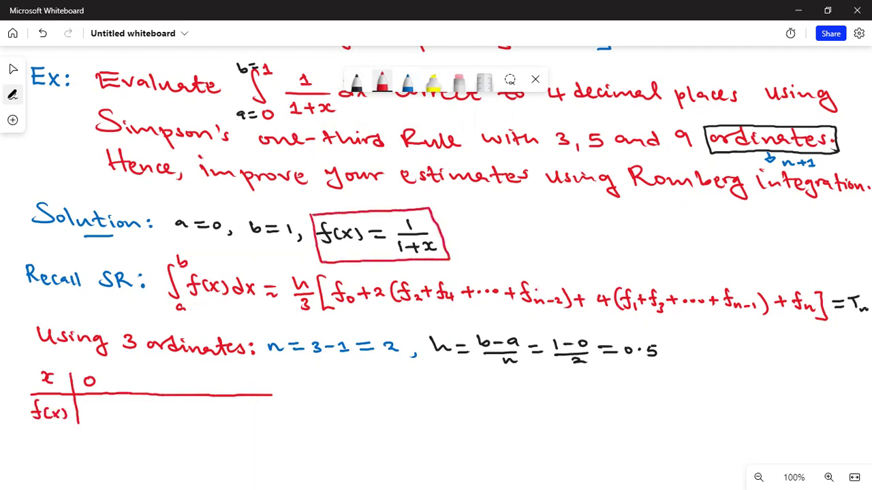
- Fill the table columns: x = 0, 0.5, 1 with f(x) = 1, 0.6667, 0.5
{"action": "left_click_drag", "start_coordinate": [87, 402], "coordinate": [96, 414]}
{"action": "left_click_drag", "start_coordinate": [109, 374], "coordinate": [121, 421]}
{"action": "mouse_move", "coordinate": [128, 377]}
{"action": "left_mouse_down"}
{"action": "mouse_move", "coordinate": [151, 377]}
{"action": "mouse_move", "coordinate": [143, 387]}
{"action": "left_mouse_up"}
{"action": "left_click", "coordinate": [134, 386]}
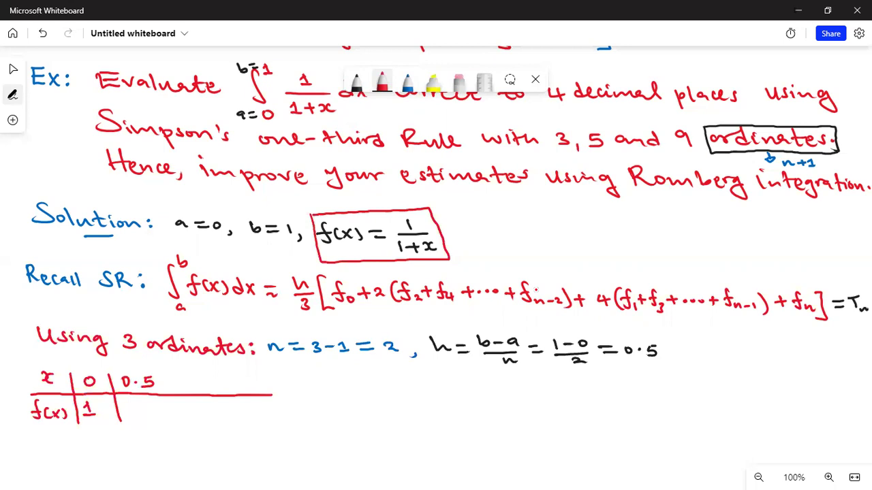
{"action": "mouse_move", "coordinate": [128, 405]}
{"action": "left_mouse_down"}
{"action": "mouse_move", "coordinate": [124, 413]}
{"action": "mouse_move", "coordinate": [129, 406]}
{"action": "mouse_move", "coordinate": [168, 418]}
{"action": "left_mouse_up"}
{"action": "left_click", "coordinate": [164, 409]}
{"action": "left_click_drag", "start_coordinate": [185, 378], "coordinate": [196, 418]}
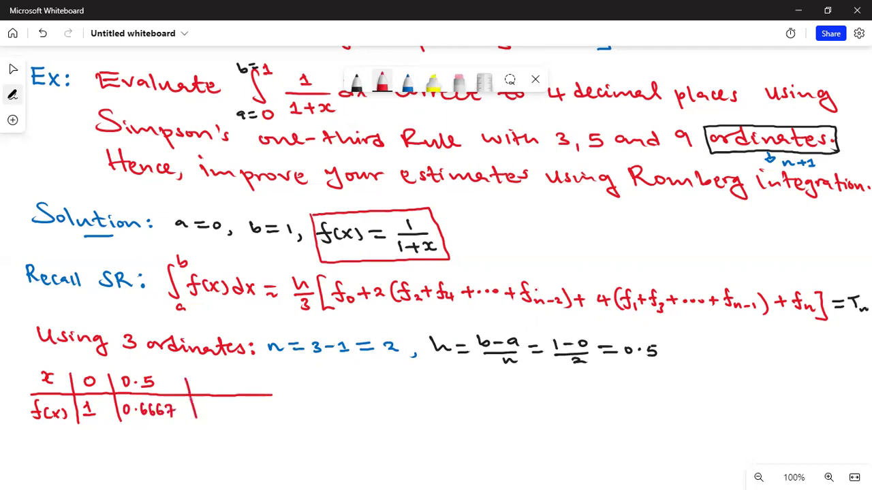
{"action": "mouse_move", "coordinate": [225, 377]}
{"action": "left_mouse_down"}
{"action": "mouse_move", "coordinate": [232, 389]}
{"action": "mouse_move", "coordinate": [223, 376]}
{"action": "mouse_move", "coordinate": [218, 402]}
{"action": "mouse_move", "coordinate": [249, 401]}
{"action": "mouse_move", "coordinate": [238, 413]}
{"action": "left_mouse_up"}
{"action": "left_click", "coordinate": [232, 407]}
{"action": "left_click_drag", "start_coordinate": [271, 379], "coordinate": [271, 415]}
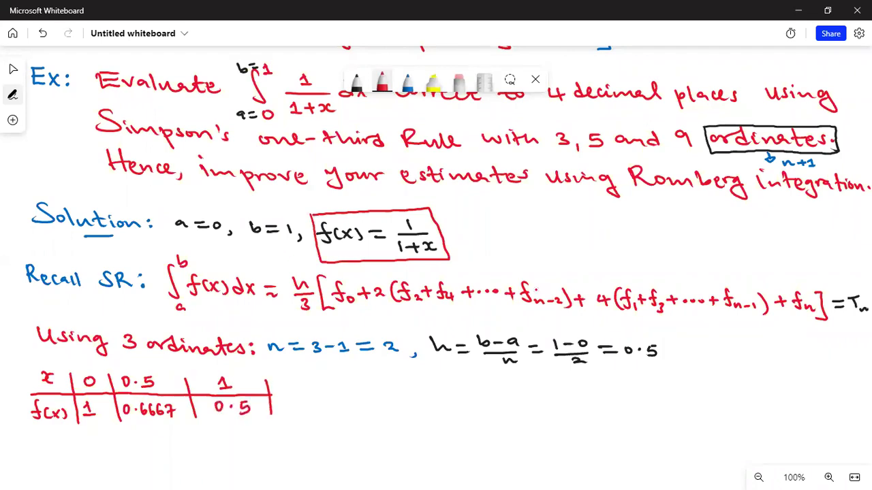
- Label the f(x) values 1, 0.6667, 0.5 as f₀, f₁, f₂ in blue
{"action": "left_click", "coordinate": [407, 82]}
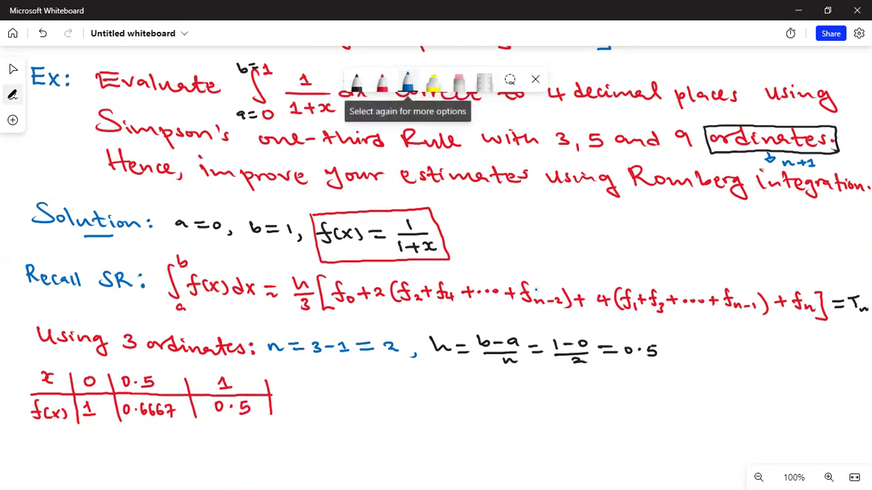
{"action": "mouse_move", "coordinate": [95, 421]}
{"action": "left_mouse_down"}
{"action": "mouse_move", "coordinate": [92, 433]}
{"action": "mouse_move", "coordinate": [145, 423]}
{"action": "left_mouse_up"}
{"action": "left_click_drag", "start_coordinate": [146, 426], "coordinate": [148, 432]}
{"action": "mouse_move", "coordinate": [224, 414]}
{"action": "left_mouse_down"}
{"action": "mouse_move", "coordinate": [219, 428]}
{"action": "mouse_move", "coordinate": [226, 420]}
{"action": "mouse_move", "coordinate": [237, 428]}
{"action": "left_mouse_up"}
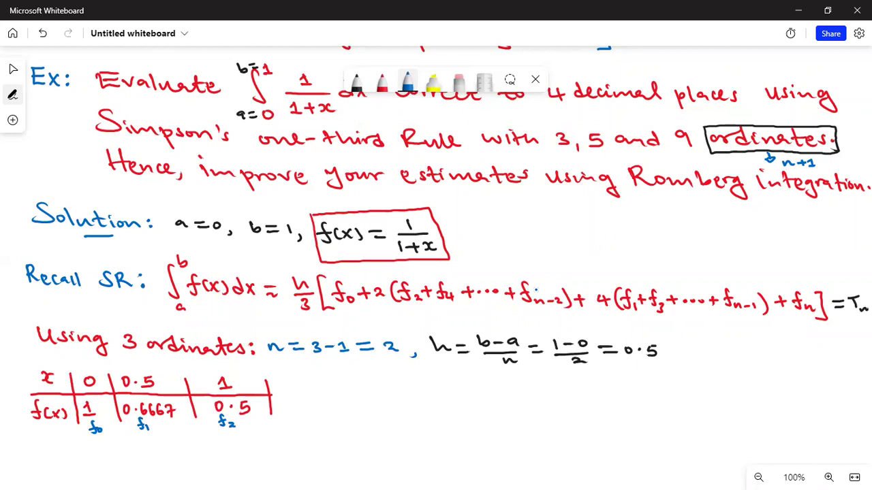
- Write T₂ = h/3[f₀ + 4f₁ + f₂] = 0.6945 in blue and box 0.6945 in red
{"action": "mouse_move", "coordinate": [309, 391]}
{"action": "left_mouse_down"}
{"action": "mouse_move", "coordinate": [333, 389]}
{"action": "mouse_move", "coordinate": [322, 394]}
{"action": "mouse_move", "coordinate": [325, 406]}
{"action": "mouse_move", "coordinate": [373, 406]}
{"action": "left_mouse_up"}
{"action": "mouse_move", "coordinate": [386, 387]}
{"action": "left_mouse_down"}
{"action": "mouse_move", "coordinate": [406, 401]}
{"action": "mouse_move", "coordinate": [398, 414]}
{"action": "left_mouse_up"}
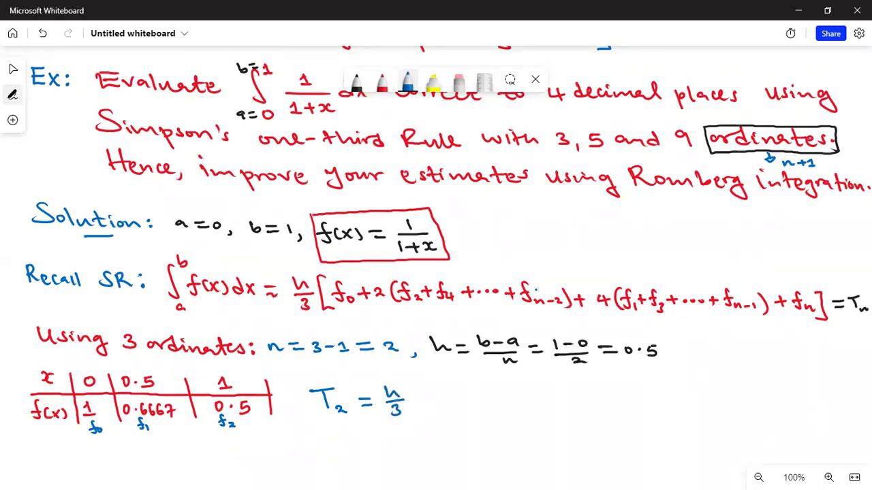
{"action": "mouse_move", "coordinate": [417, 386]}
{"action": "left_mouse_down"}
{"action": "mouse_move", "coordinate": [412, 407]}
{"action": "mouse_move", "coordinate": [424, 414]}
{"action": "mouse_move", "coordinate": [436, 394]}
{"action": "mouse_move", "coordinate": [429, 410]}
{"action": "mouse_move", "coordinate": [444, 403]}
{"action": "mouse_move", "coordinate": [487, 410]}
{"action": "mouse_move", "coordinate": [492, 399]}
{"action": "mouse_move", "coordinate": [495, 412]}
{"action": "mouse_move", "coordinate": [529, 399]}
{"action": "mouse_move", "coordinate": [530, 408]}
{"action": "mouse_move", "coordinate": [552, 408]}
{"action": "mouse_move", "coordinate": [543, 413]}
{"action": "mouse_move", "coordinate": [574, 398]}
{"action": "mouse_move", "coordinate": [580, 405]}
{"action": "left_mouse_up"}
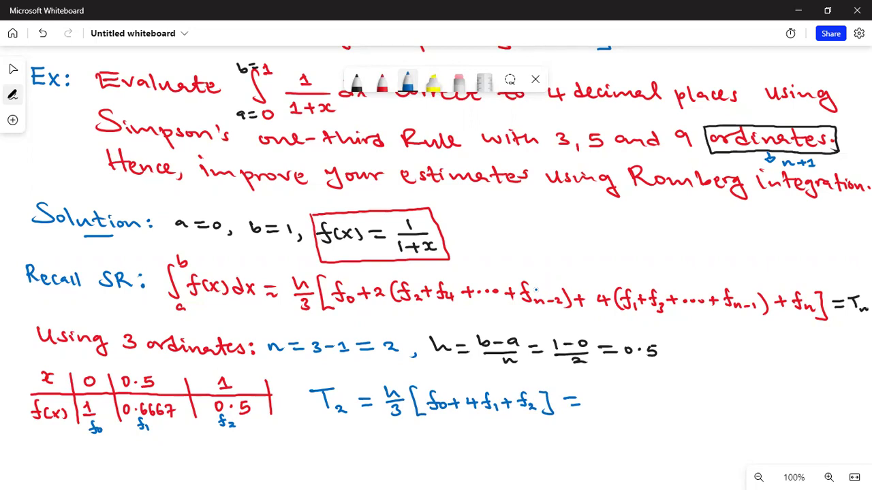
{"action": "mouse_move", "coordinate": [600, 399]}
{"action": "left_mouse_down"}
{"action": "mouse_move", "coordinate": [663, 409]}
{"action": "mouse_move", "coordinate": [683, 395]}
{"action": "mouse_move", "coordinate": [671, 408]}
{"action": "left_mouse_up"}
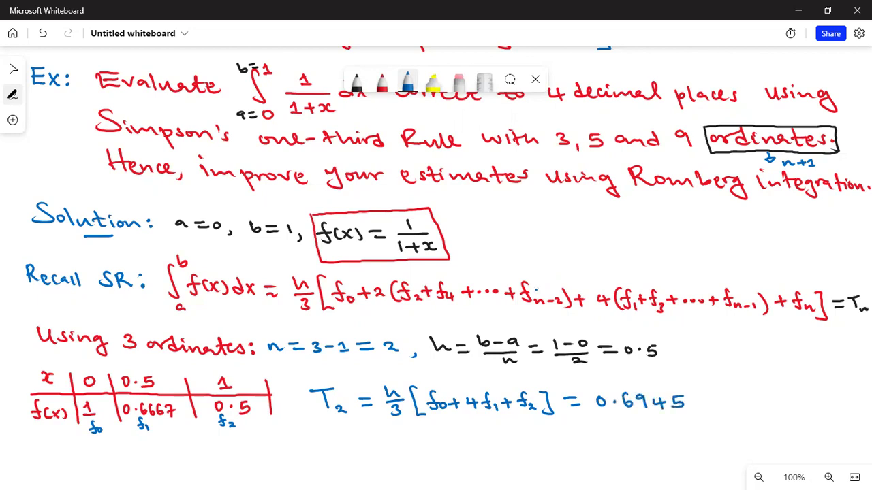
{"action": "left_click", "coordinate": [382, 82]}
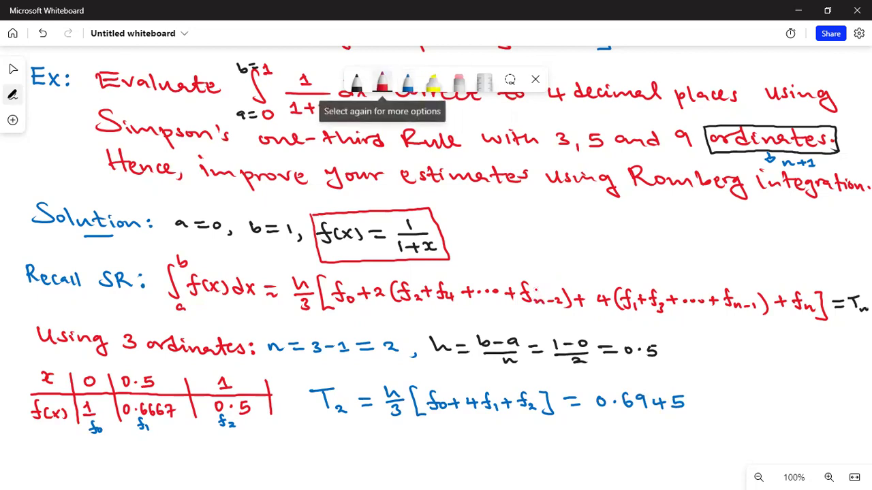
{"action": "mouse_move", "coordinate": [590, 393]}
{"action": "left_mouse_down"}
{"action": "mouse_move", "coordinate": [596, 416]}
{"action": "mouse_move", "coordinate": [696, 413]}
{"action": "mouse_move", "coordinate": [693, 390]}
{"action": "mouse_move", "coordinate": [675, 386]}
{"action": "mouse_move", "coordinate": [588, 389]}
{"action": "left_mouse_up"}
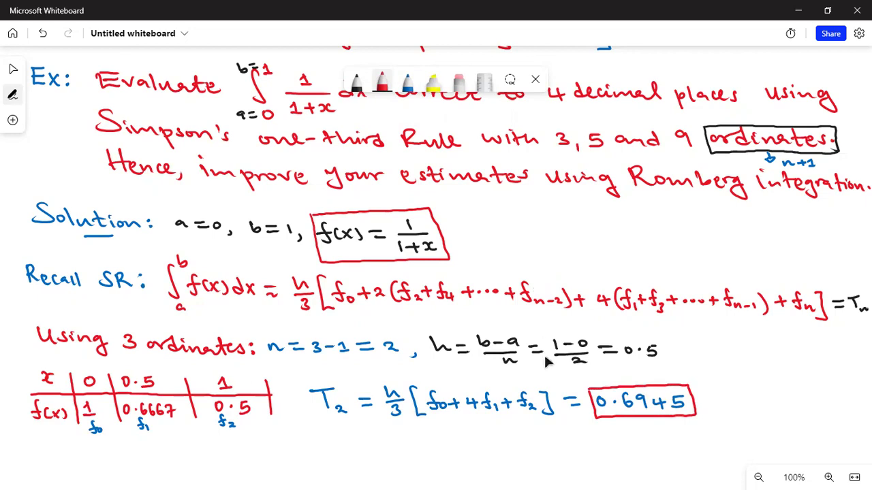
- Write the heading 'Using 5 ordinates:' in red below the first result
{"action": "scroll", "coordinate": [505, 395], "scroll_direction": "down", "scroll_amount": 1}
{"action": "scroll", "coordinate": [502, 392], "scroll_direction": "down", "scroll_amount": 2}
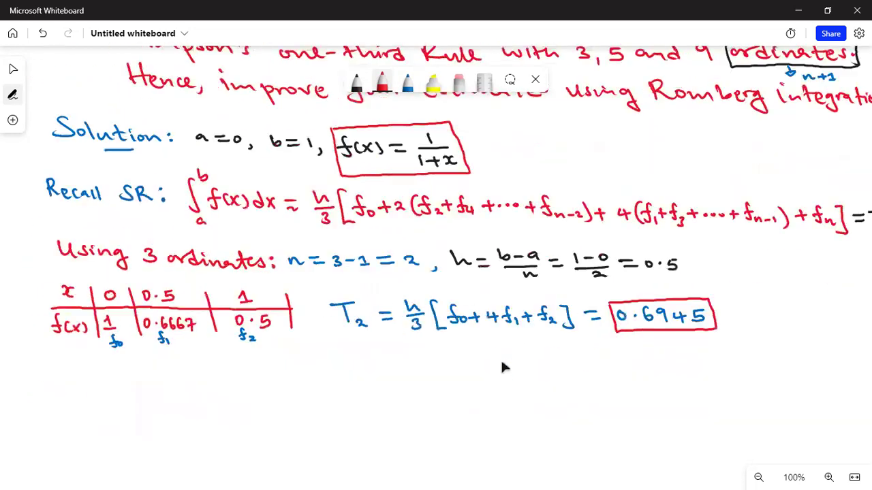
{"action": "scroll", "coordinate": [498, 389], "scroll_direction": "down", "scroll_amount": 2}
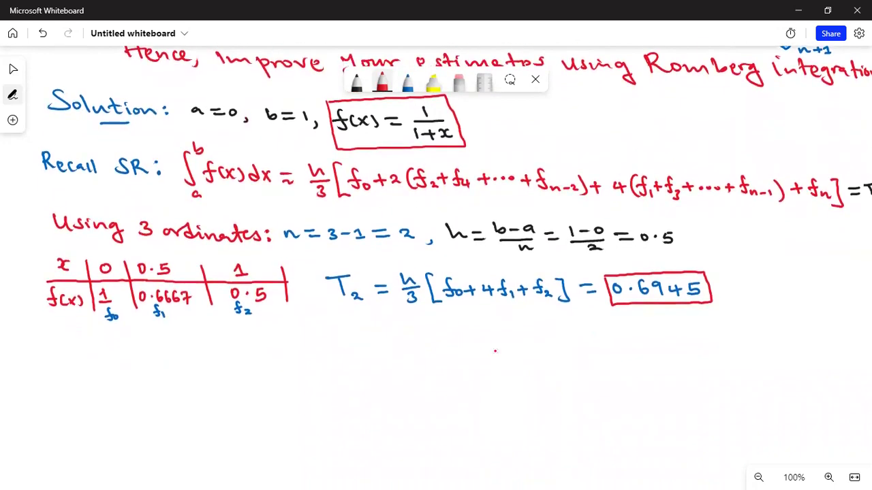
{"action": "mouse_move", "coordinate": [47, 346]}
{"action": "left_mouse_down"}
{"action": "mouse_move", "coordinate": [72, 353]}
{"action": "mouse_move", "coordinate": [71, 365]}
{"action": "mouse_move", "coordinate": [81, 357]}
{"action": "mouse_move", "coordinate": [104, 362]}
{"action": "mouse_move", "coordinate": [104, 377]}
{"action": "mouse_move", "coordinate": [139, 357]}
{"action": "mouse_move", "coordinate": [130, 368]}
{"action": "mouse_move", "coordinate": [176, 364]}
{"action": "left_mouse_up"}
{"action": "mouse_move", "coordinate": [182, 364]}
{"action": "left_mouse_down"}
{"action": "mouse_move", "coordinate": [185, 355]}
{"action": "mouse_move", "coordinate": [193, 372]}
{"action": "mouse_move", "coordinate": [253, 372]}
{"action": "left_mouse_up"}
{"action": "left_click", "coordinate": [264, 363]}
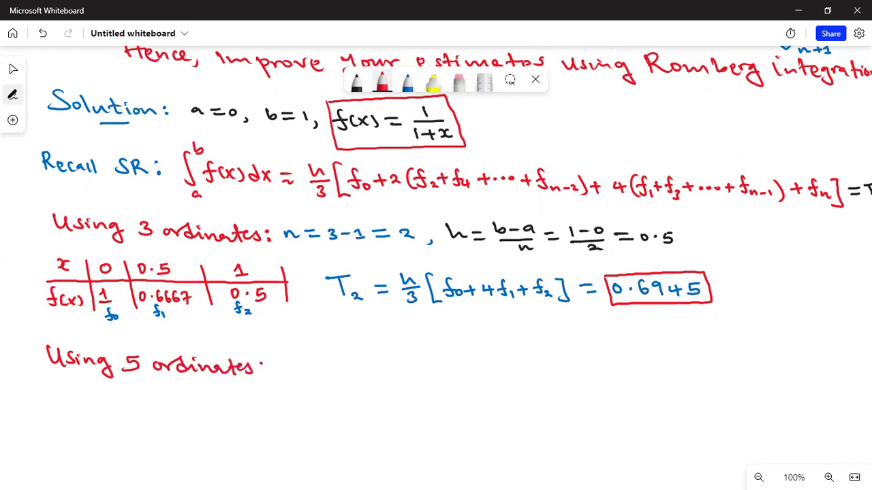
{"action": "left_click", "coordinate": [265, 372]}
- Write n = 5-1 = 4 in blue and h = (1-0)/4 = 0.25 in black
{"action": "left_click", "coordinate": [407, 80]}
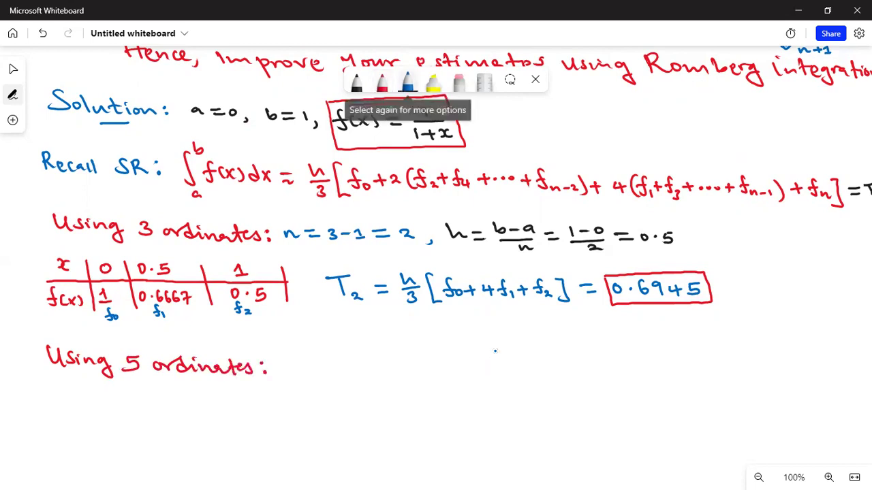
{"action": "mouse_move", "coordinate": [279, 373]}
{"action": "left_mouse_down"}
{"action": "mouse_move", "coordinate": [283, 363]}
{"action": "mouse_move", "coordinate": [297, 373]}
{"action": "mouse_move", "coordinate": [323, 363]}
{"action": "mouse_move", "coordinate": [321, 373]}
{"action": "mouse_move", "coordinate": [374, 366]}
{"action": "mouse_move", "coordinate": [398, 372]}
{"action": "mouse_move", "coordinate": [392, 376]}
{"action": "mouse_move", "coordinate": [455, 373]}
{"action": "mouse_move", "coordinate": [474, 363]}
{"action": "left_mouse_up"}
{"action": "left_click", "coordinate": [355, 82]}
{"action": "mouse_move", "coordinate": [463, 372]}
{"action": "left_mouse_down"}
{"action": "mouse_move", "coordinate": [523, 360]}
{"action": "mouse_move", "coordinate": [530, 364]}
{"action": "mouse_move", "coordinate": [503, 371]}
{"action": "mouse_move", "coordinate": [528, 368]}
{"action": "left_mouse_up"}
{"action": "mouse_move", "coordinate": [518, 374]}
{"action": "left_mouse_down"}
{"action": "mouse_move", "coordinate": [557, 364]}
{"action": "mouse_move", "coordinate": [558, 372]}
{"action": "mouse_move", "coordinate": [599, 359]}
{"action": "mouse_move", "coordinate": [592, 357]}
{"action": "mouse_move", "coordinate": [607, 358]}
{"action": "mouse_move", "coordinate": [611, 369]}
{"action": "mouse_move", "coordinate": [601, 374]}
{"action": "mouse_move", "coordinate": [610, 380]}
{"action": "mouse_move", "coordinate": [629, 362]}
{"action": "mouse_move", "coordinate": [690, 367]}
{"action": "left_mouse_up"}
{"action": "left_click", "coordinate": [670, 363]}
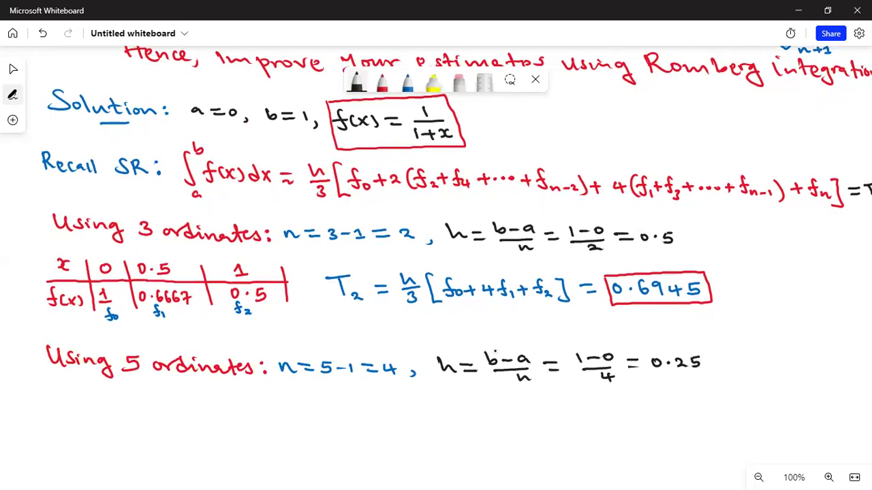
- Draw the second red table frame with x and f(x) labels and first x value 0
{"action": "left_click", "coordinate": [382, 81]}
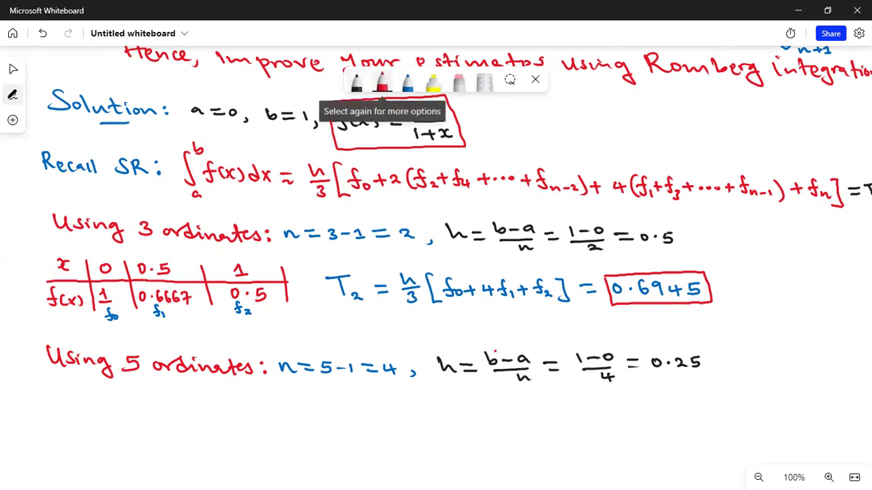
{"action": "mouse_move", "coordinate": [51, 392]}
{"action": "left_mouse_down"}
{"action": "mouse_move", "coordinate": [53, 402]}
{"action": "mouse_move", "coordinate": [68, 402]}
{"action": "mouse_move", "coordinate": [46, 440]}
{"action": "mouse_move", "coordinate": [56, 432]}
{"action": "left_mouse_up"}
{"action": "mouse_move", "coordinate": [67, 426]}
{"action": "left_mouse_down"}
{"action": "mouse_move", "coordinate": [60, 439]}
{"action": "mouse_move", "coordinate": [81, 440]}
{"action": "left_mouse_up"}
{"action": "left_click_drag", "start_coordinate": [39, 413], "coordinate": [359, 418]}
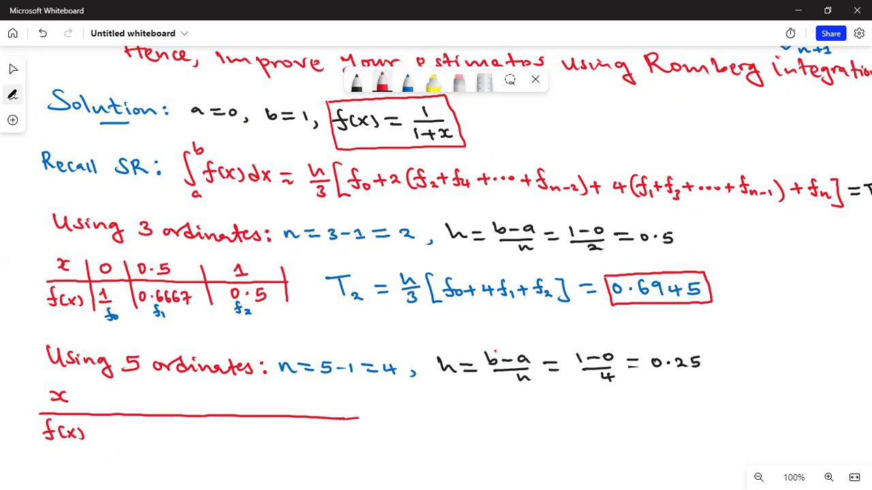
{"action": "left_click_drag", "start_coordinate": [84, 391], "coordinate": [95, 444]}
{"action": "mouse_move", "coordinate": [106, 399]}
{"action": "left_mouse_down"}
{"action": "mouse_move", "coordinate": [105, 437]}
{"action": "mouse_move", "coordinate": [103, 426]}
{"action": "mouse_move", "coordinate": [130, 438]}
{"action": "left_mouse_up"}
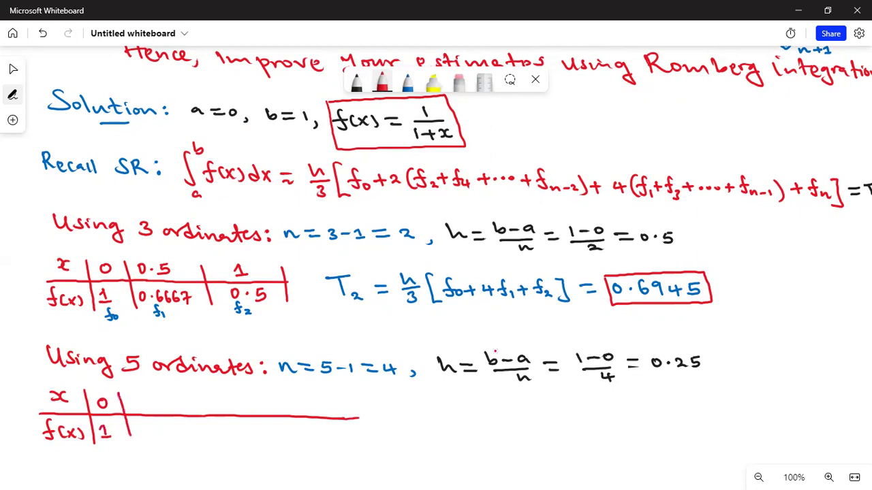
- Add columns x = 0.25 with 0.8889 and x = 0.5 with 0.6667
{"action": "mouse_move", "coordinate": [134, 400]}
{"action": "left_mouse_down"}
{"action": "mouse_move", "coordinate": [131, 406]}
{"action": "mouse_move", "coordinate": [160, 407]}
{"action": "mouse_move", "coordinate": [170, 398]}
{"action": "left_mouse_up"}
{"action": "left_click", "coordinate": [142, 405]}
{"action": "mouse_move", "coordinate": [139, 426]}
{"action": "left_mouse_down"}
{"action": "mouse_move", "coordinate": [158, 435]}
{"action": "mouse_move", "coordinate": [169, 427]}
{"action": "mouse_move", "coordinate": [180, 437]}
{"action": "left_mouse_up"}
{"action": "left_click", "coordinate": [144, 434]}
{"action": "left_click_drag", "start_coordinate": [187, 396], "coordinate": [194, 433]}
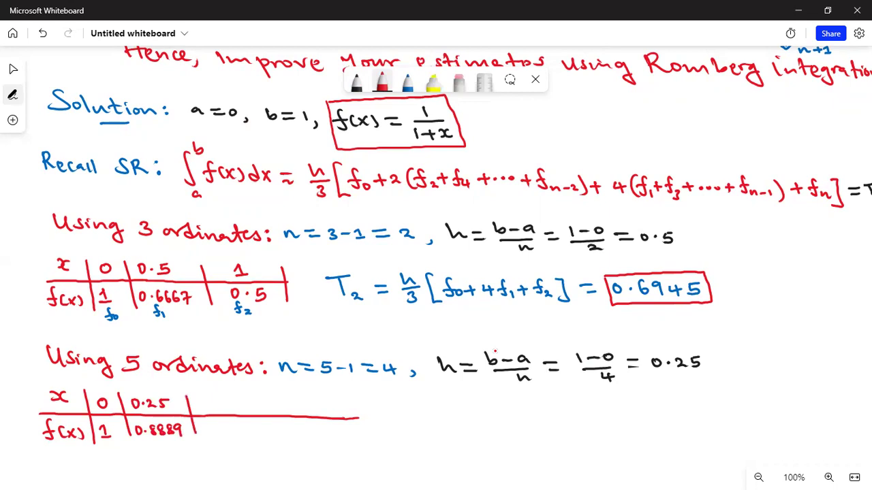
{"action": "mouse_move", "coordinate": [207, 402]}
{"action": "left_mouse_down"}
{"action": "mouse_move", "coordinate": [223, 400]}
{"action": "mouse_move", "coordinate": [204, 423]}
{"action": "mouse_move", "coordinate": [248, 422]}
{"action": "mouse_move", "coordinate": [251, 433]}
{"action": "left_mouse_up"}
{"action": "left_click", "coordinate": [215, 407]}
{"action": "left_click", "coordinate": [214, 427]}
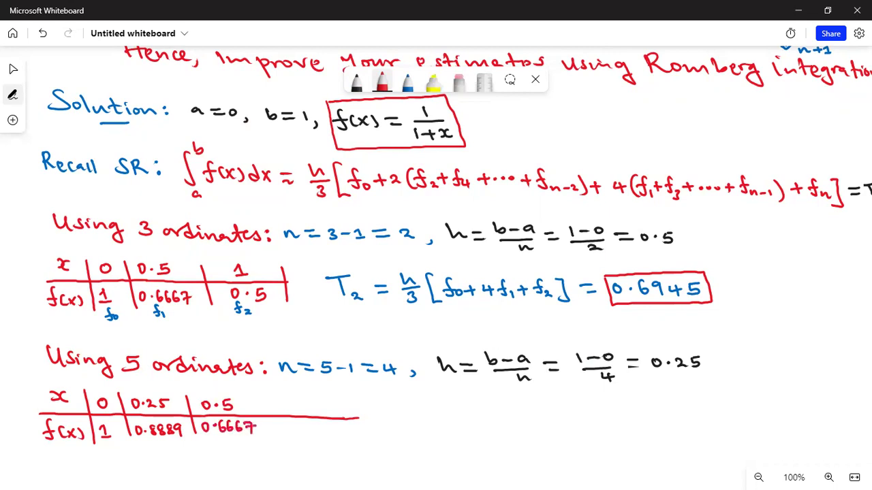
- Add columns x = 0.75 with 0.5714 and x = 1 with 0.5, closing the table
{"action": "left_click_drag", "start_coordinate": [260, 399], "coordinate": [267, 434]}
{"action": "mouse_move", "coordinate": [281, 402]}
{"action": "left_mouse_down"}
{"action": "mouse_move", "coordinate": [301, 415]}
{"action": "mouse_move", "coordinate": [318, 407]}
{"action": "mouse_move", "coordinate": [312, 413]}
{"action": "left_mouse_up"}
{"action": "left_click", "coordinate": [290, 406]}
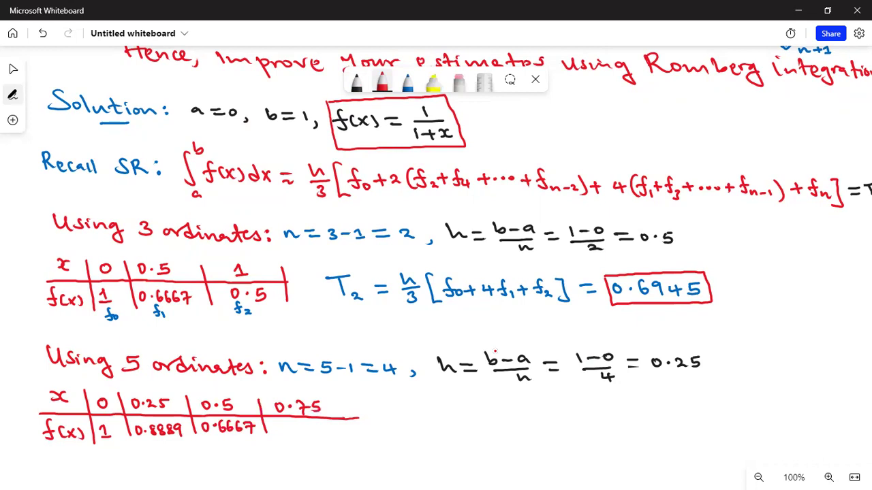
{"action": "mouse_move", "coordinate": [280, 423]}
{"action": "left_mouse_down"}
{"action": "mouse_move", "coordinate": [301, 428]}
{"action": "mouse_move", "coordinate": [298, 434]}
{"action": "mouse_move", "coordinate": [314, 425]}
{"action": "left_mouse_up"}
{"action": "mouse_move", "coordinate": [313, 424]}
{"action": "left_mouse_down"}
{"action": "mouse_move", "coordinate": [308, 435]}
{"action": "mouse_move", "coordinate": [336, 431]}
{"action": "left_mouse_up"}
{"action": "left_click_drag", "start_coordinate": [333, 425], "coordinate": [333, 437]}
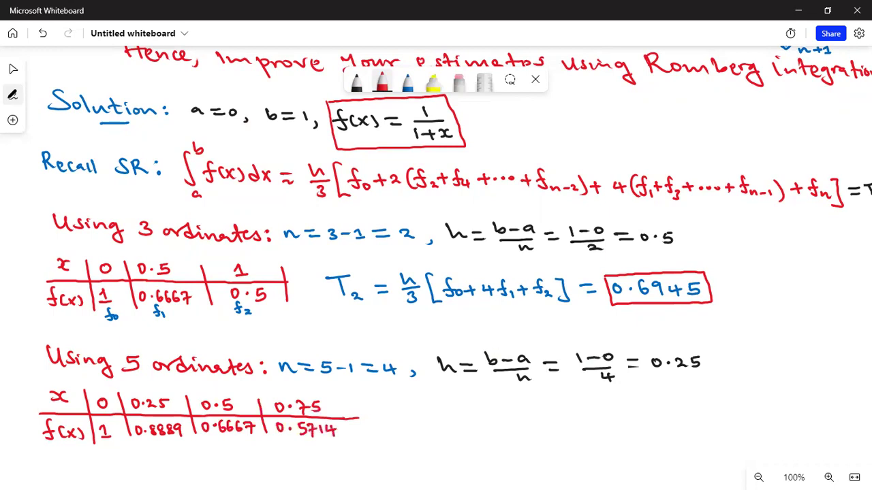
{"action": "mouse_move", "coordinate": [343, 399]}
{"action": "left_mouse_down"}
{"action": "mouse_move", "coordinate": [351, 441]}
{"action": "mouse_move", "coordinate": [388, 416]}
{"action": "mouse_move", "coordinate": [428, 412]}
{"action": "left_mouse_up"}
{"action": "mouse_move", "coordinate": [378, 401]}
{"action": "left_mouse_down"}
{"action": "mouse_move", "coordinate": [392, 410]}
{"action": "mouse_move", "coordinate": [374, 424]}
{"action": "mouse_move", "coordinate": [392, 433]}
{"action": "left_mouse_up"}
{"action": "left_click_drag", "start_coordinate": [422, 400], "coordinate": [428, 430]}
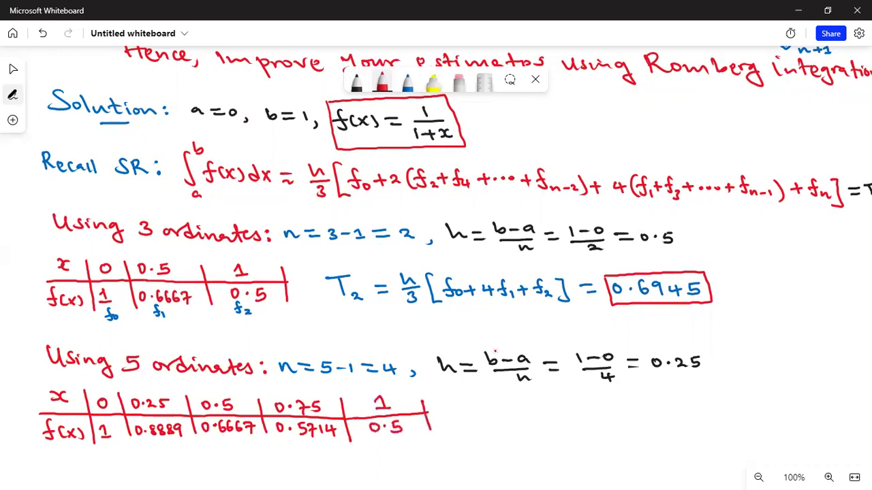